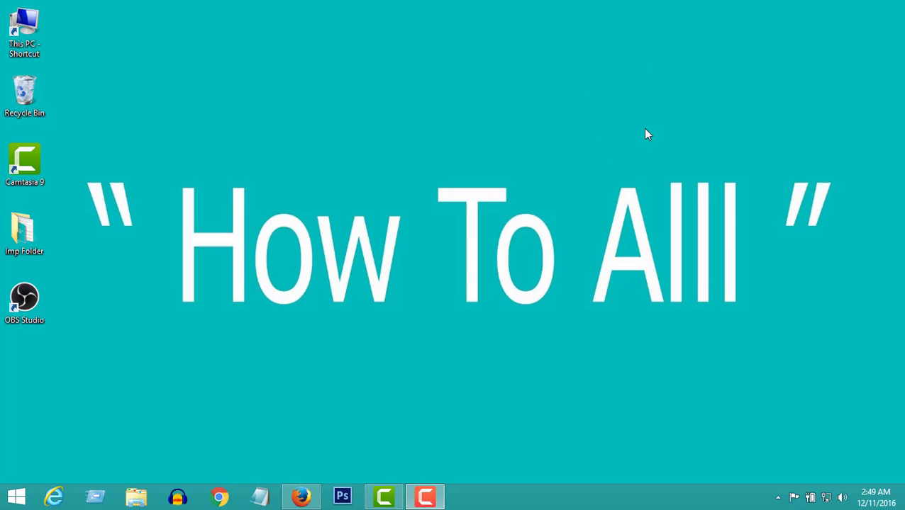
left_click(302, 499)
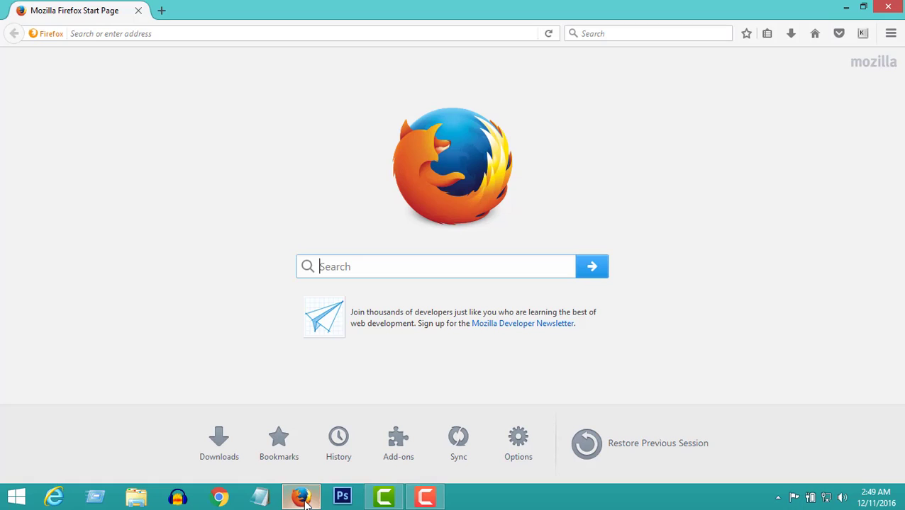
left_click(155, 33)
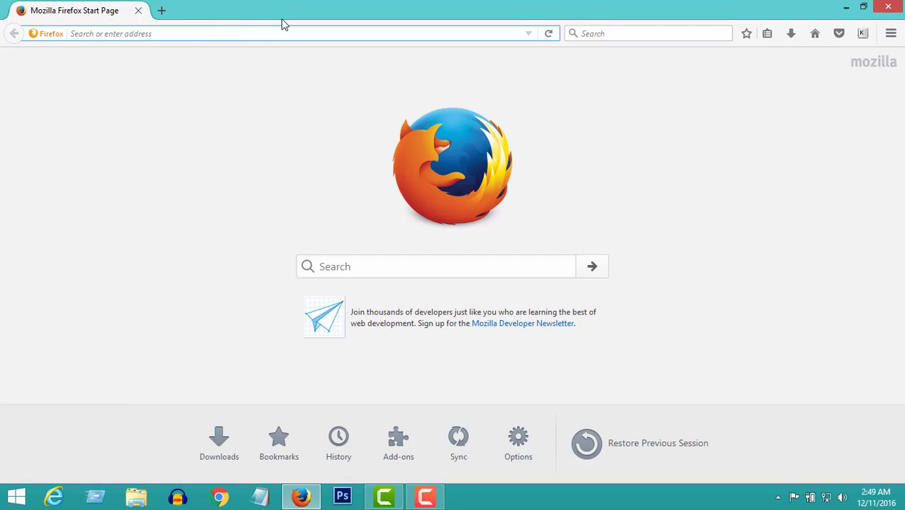
type("www")
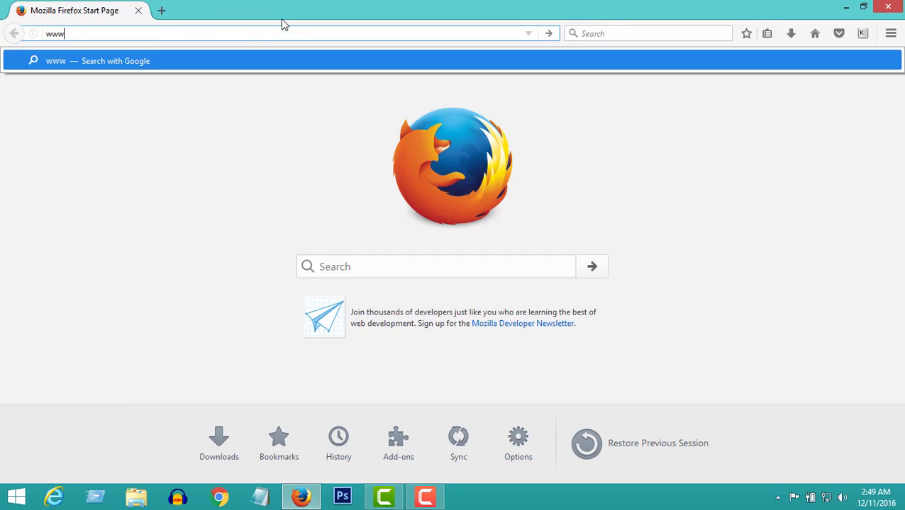
type(".hotmai")
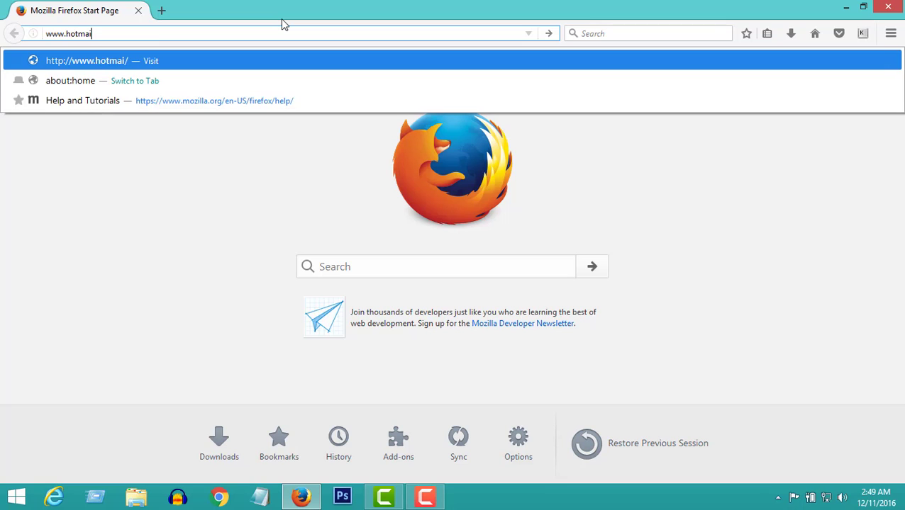
type("l.com")
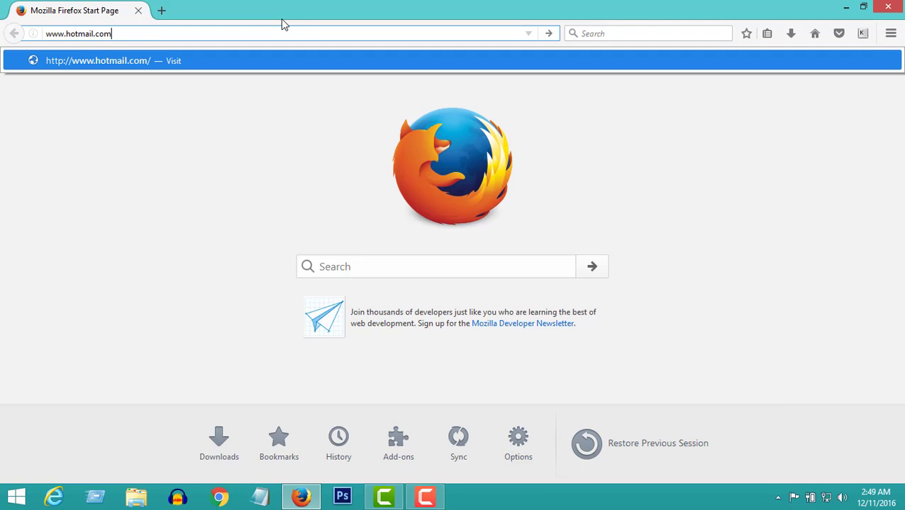
key("Return")
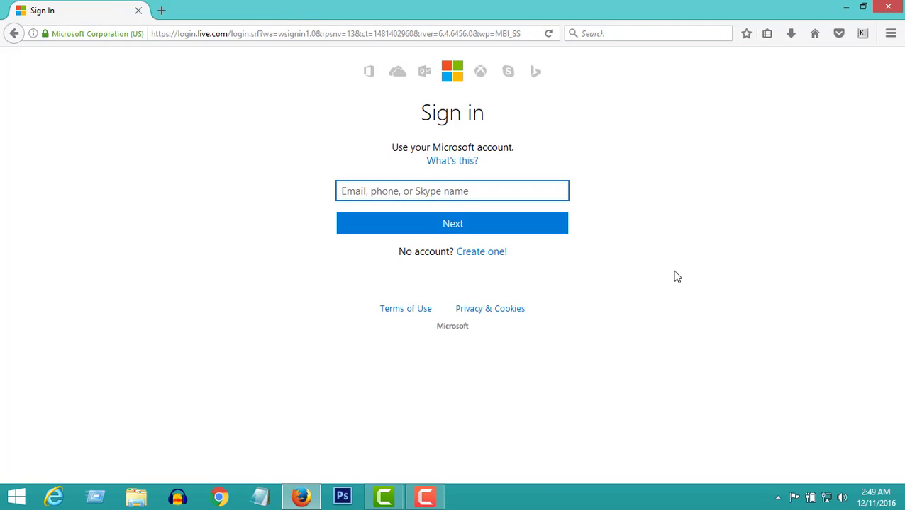
Start a new account via 'Create one!' and enter the first name, last name and desired user name.
left_click(485, 255)
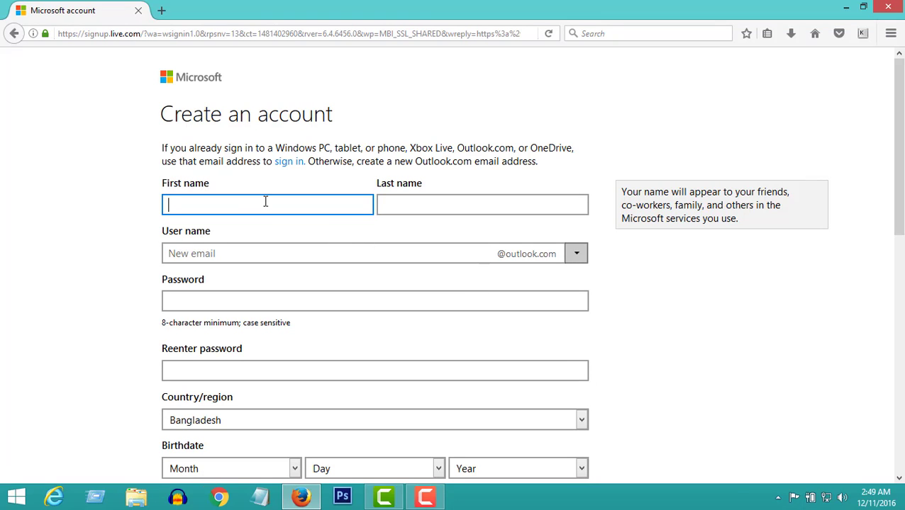
type("ow To")
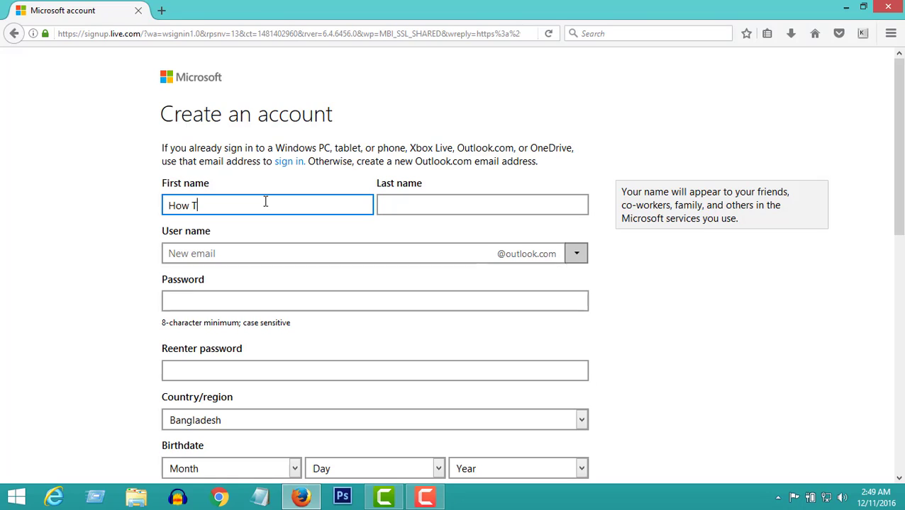
left_click(442, 204)
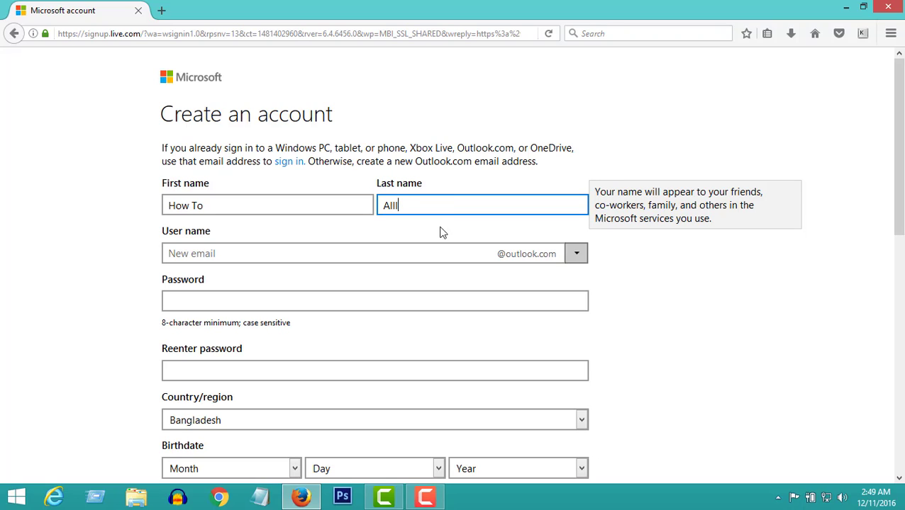
left_click(440, 253)
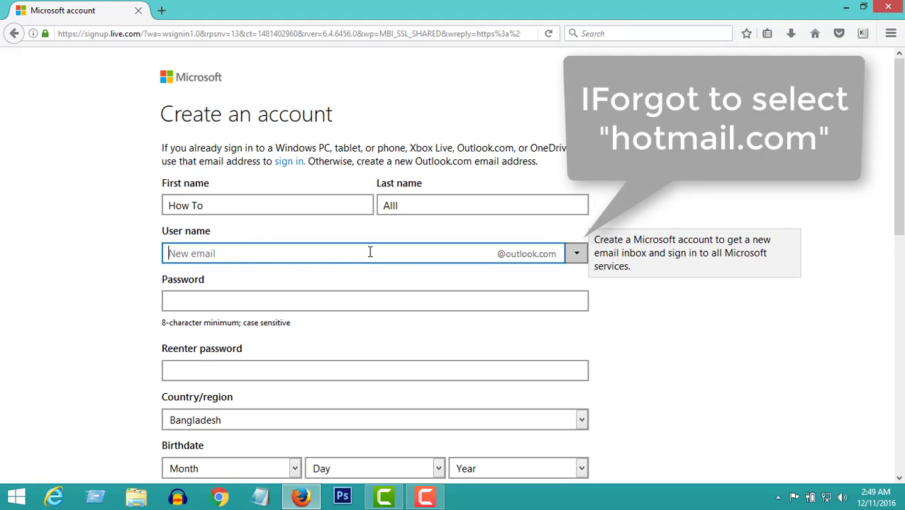
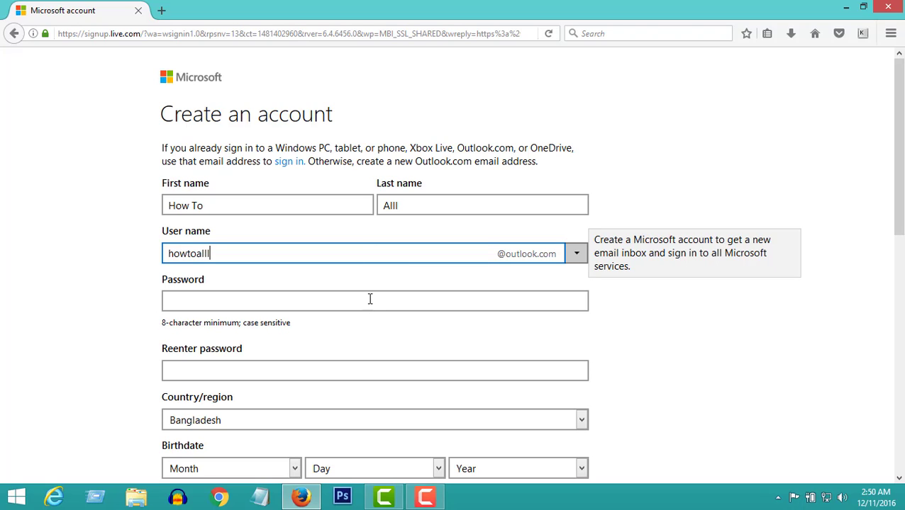
Confirm the user name is available, then type the account password and re-enter it.
left_click(370, 299)
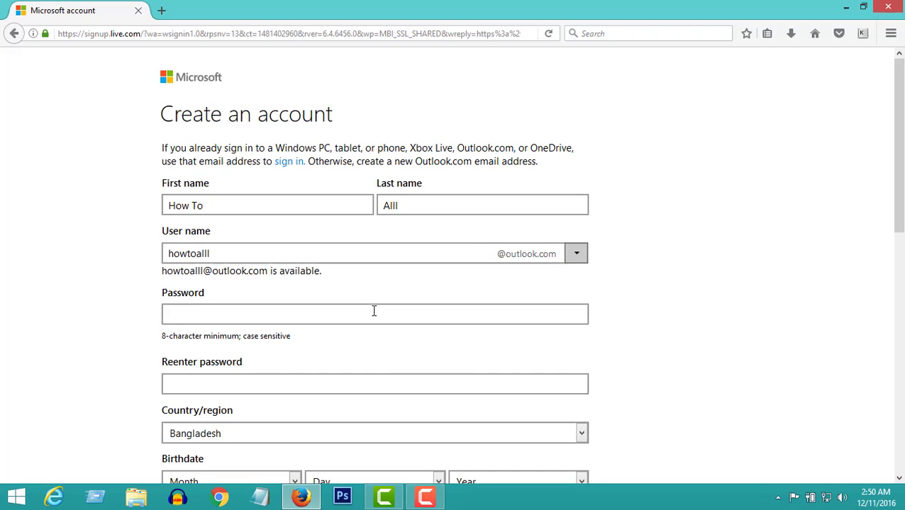
left_click(374, 312)
scroll(373, 311, "down", 2)
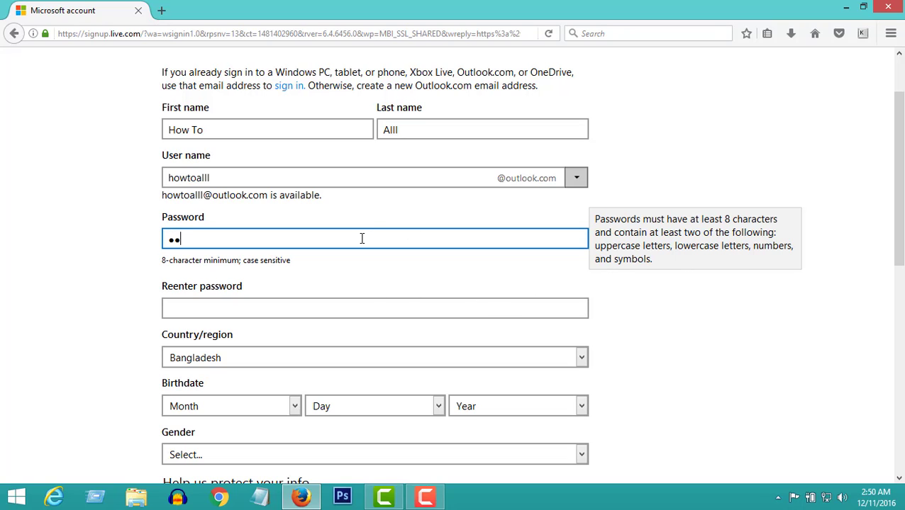
type("abcdefg")
left_click(383, 312)
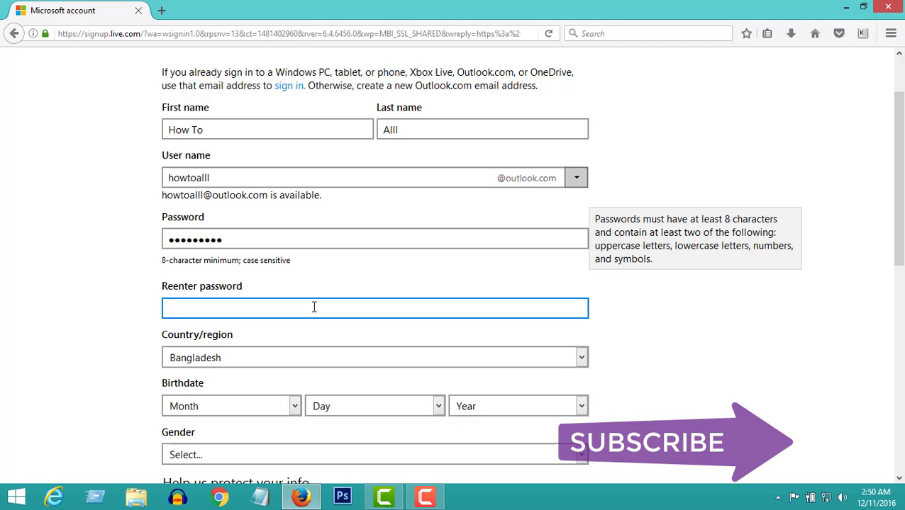
type("abcdefghi")
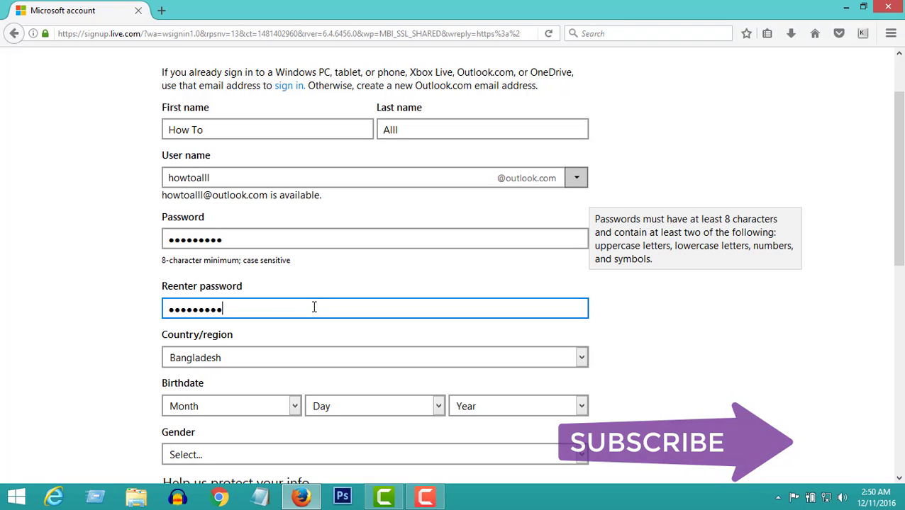
Scroll down and keep Bangladesh as the country/region.
scroll(322, 307, "down", 2)
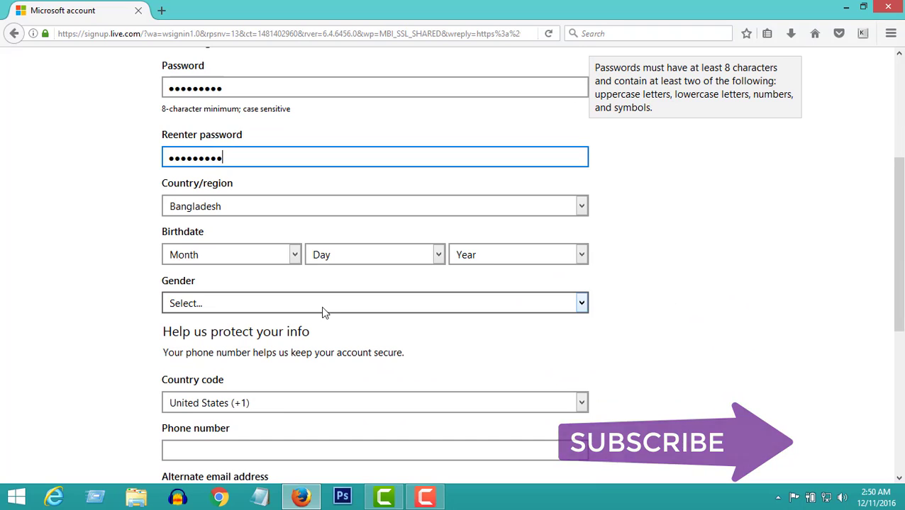
scroll(321, 306, "down", 1)
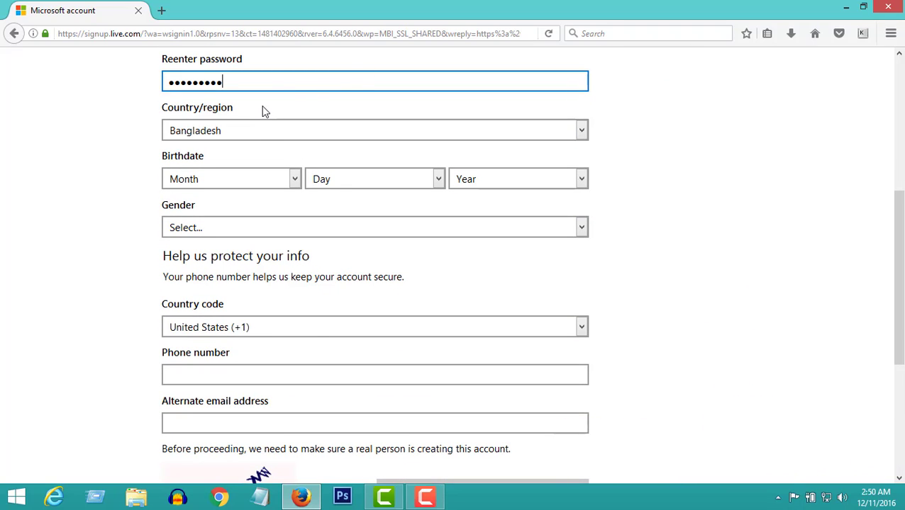
left_click(279, 130)
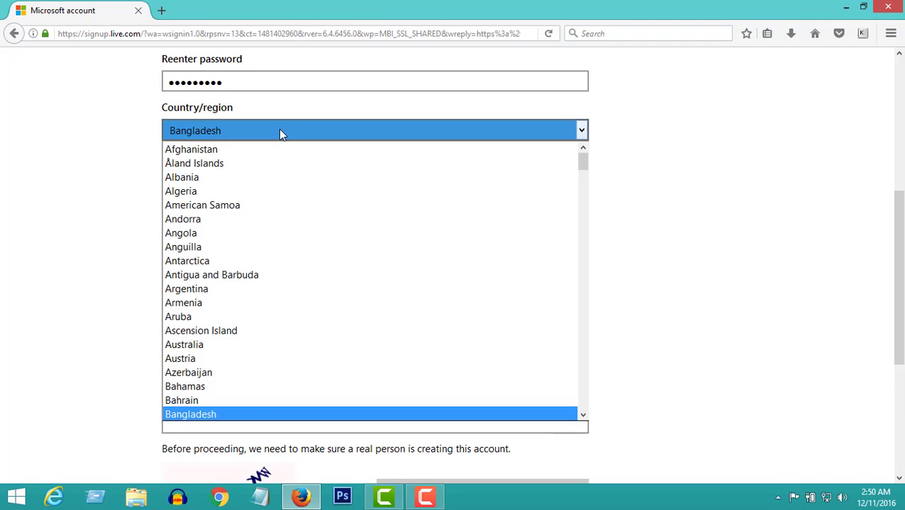
left_click(217, 415)
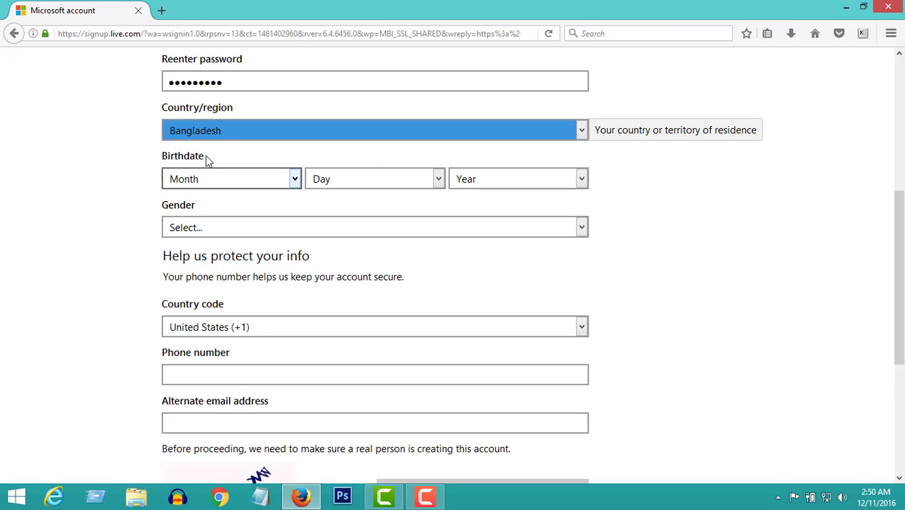
Set the birthdate to September 2, 1990.
left_click(229, 180)
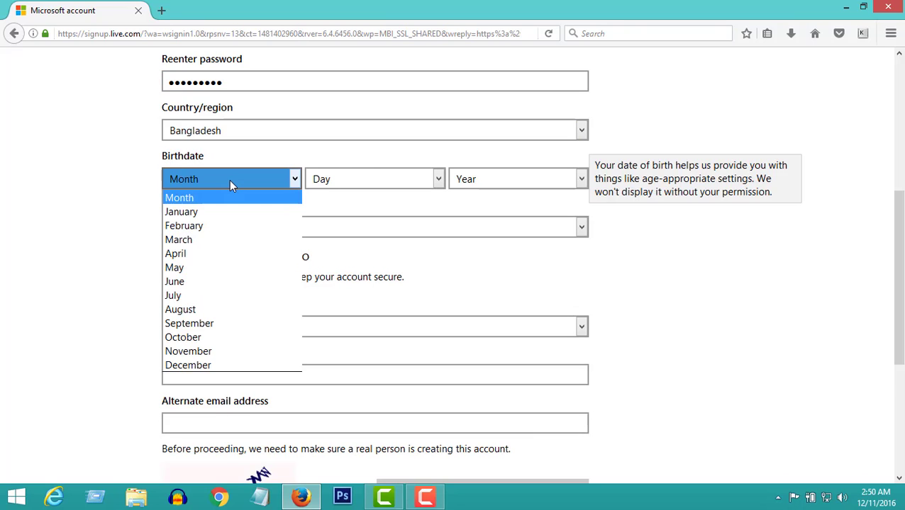
left_click(238, 320)
left_click(386, 186)
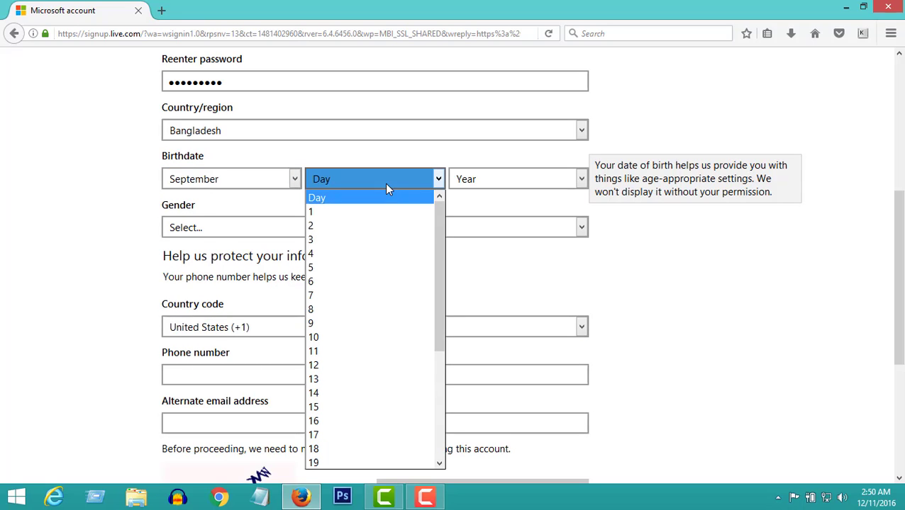
left_click(316, 223)
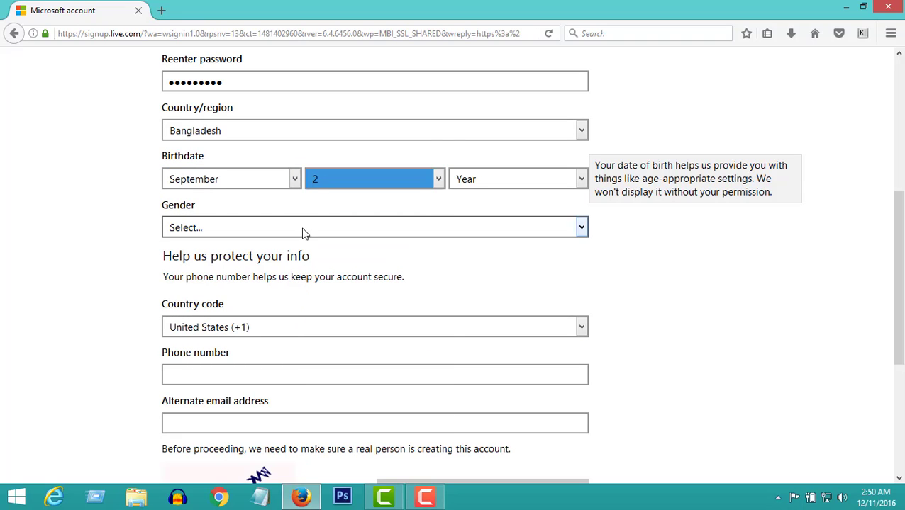
left_click(509, 179)
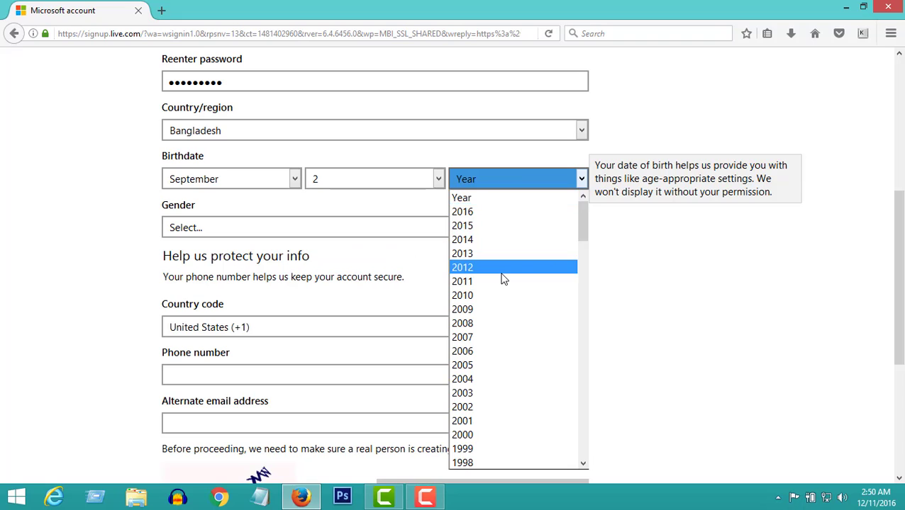
scroll(502, 279, "down", 6)
left_click(478, 324)
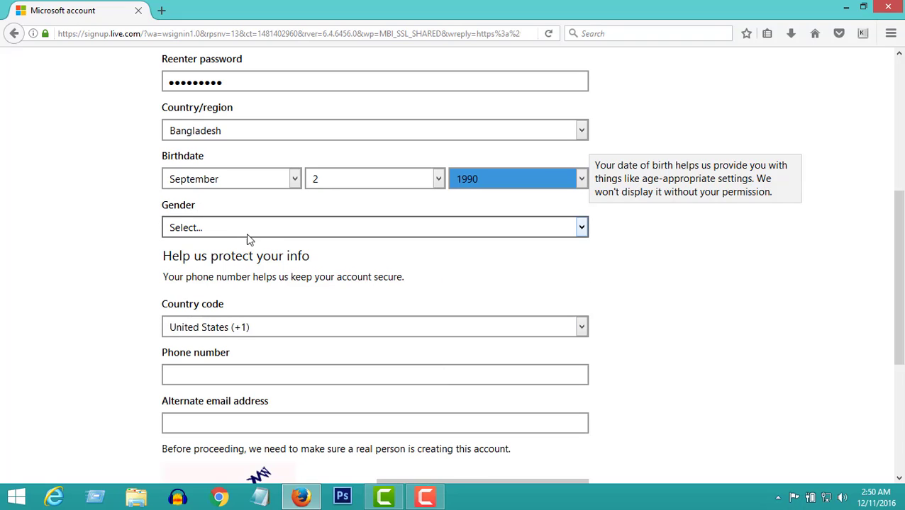
left_click(264, 227)
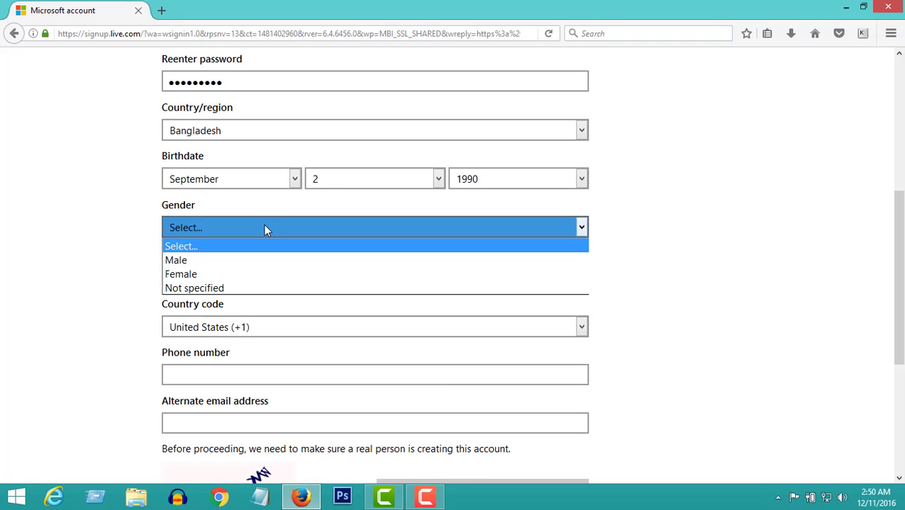
Set gender to Male and browse the phone country code list, leaving United States (+1).
left_click(197, 263)
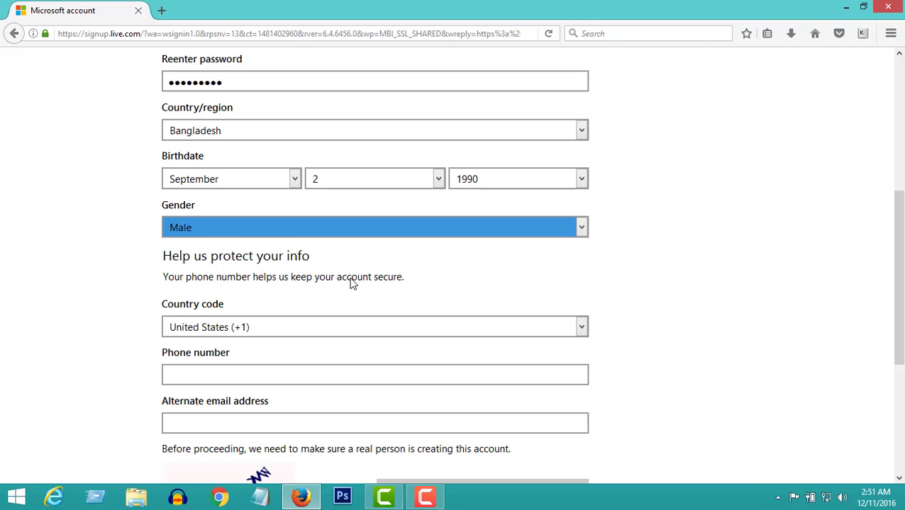
left_click(278, 328)
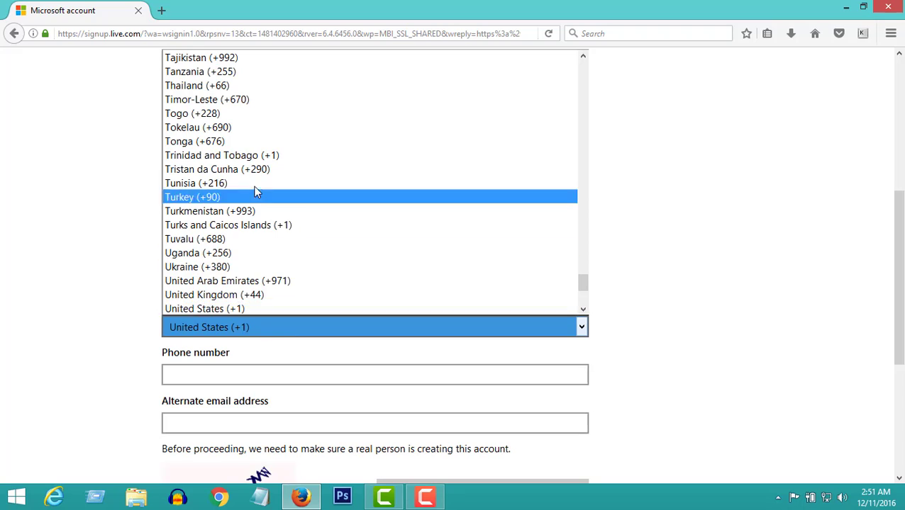
scroll(256, 193, "up", 8)
scroll(256, 192, "up", 20)
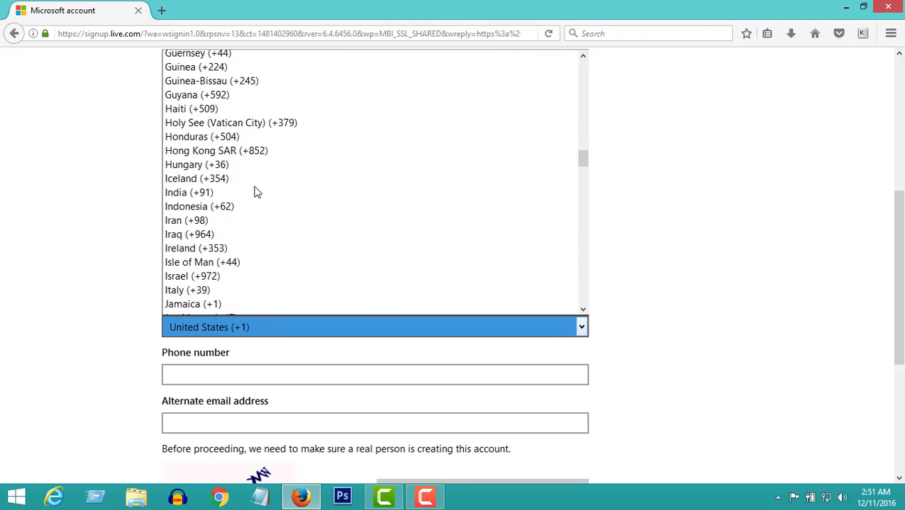
scroll(256, 192, "up", 14)
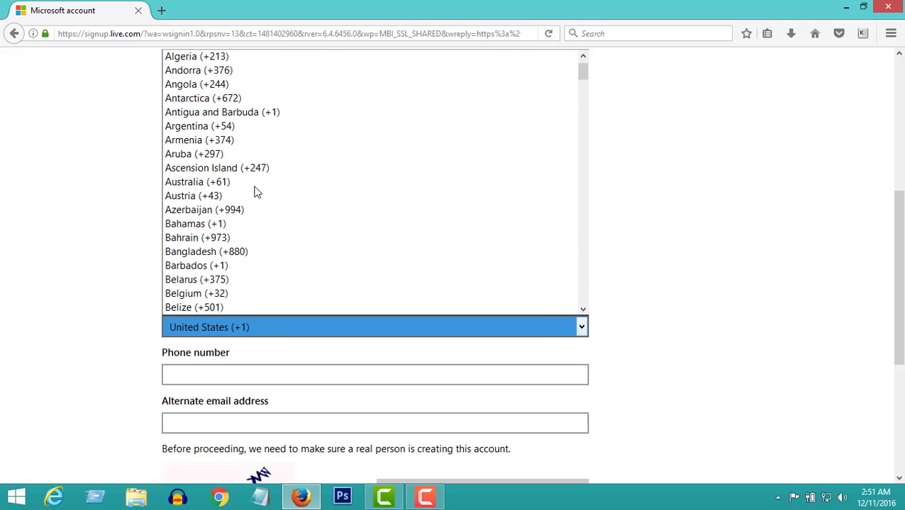
scroll(256, 193, "down", 6)
scroll(257, 199, "up", 2)
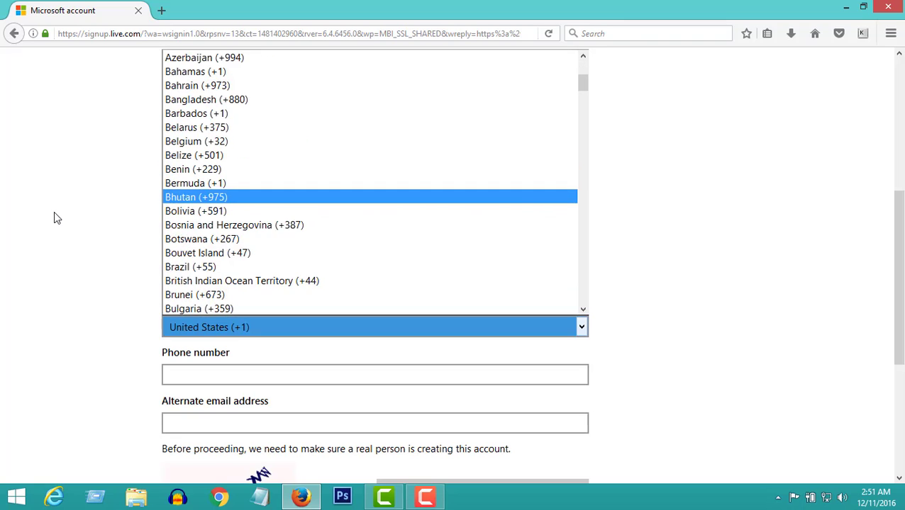
left_click(54, 213)
Reopen the country code list and scroll up toward Bangladesh (+880).
scroll(54, 216, "up", 1)
scroll(57, 217, "down", 5)
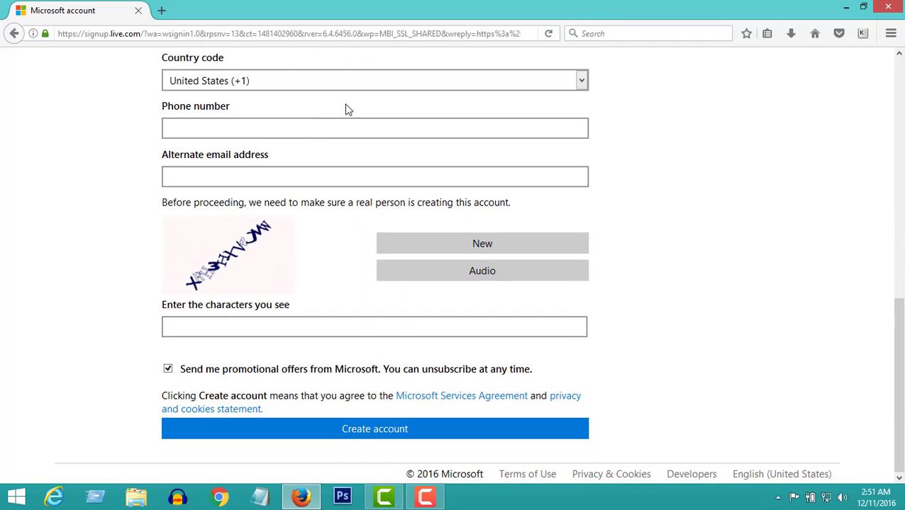
left_click(309, 81)
scroll(269, 245, "up", 20)
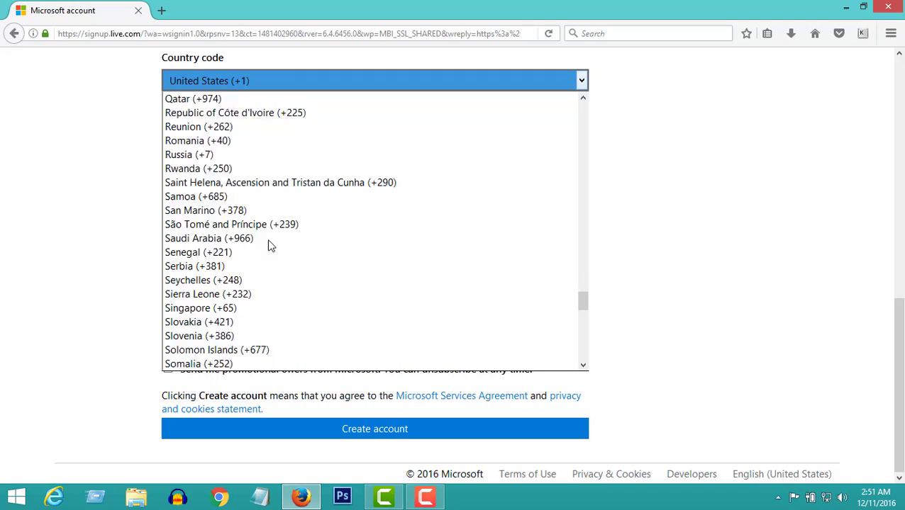
scroll(268, 245, "up", 20)
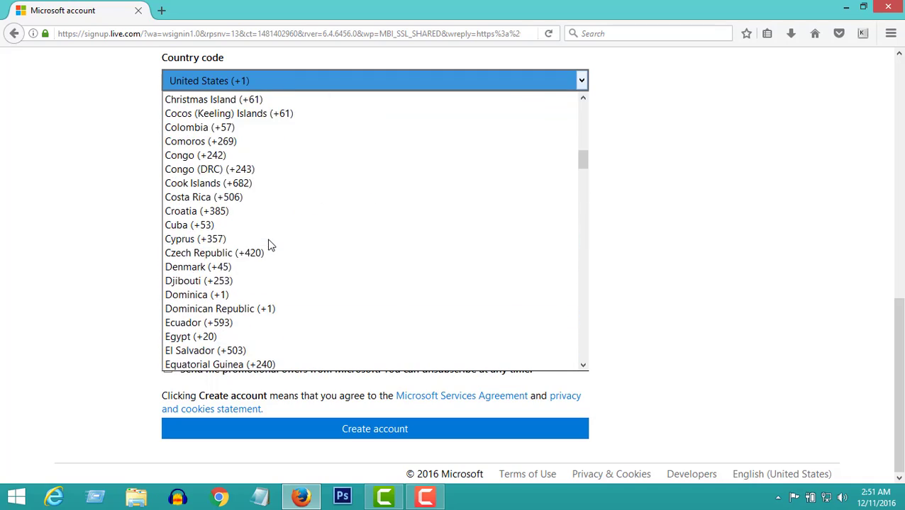
scroll(268, 245, "up", 11)
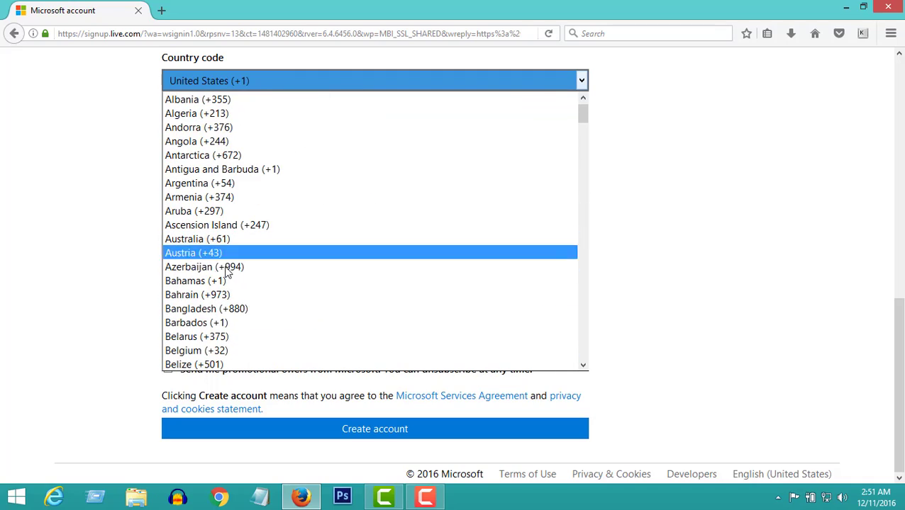
Choose Bangladesh (+880) as the country code and enter the phone number.
left_click(241, 310)
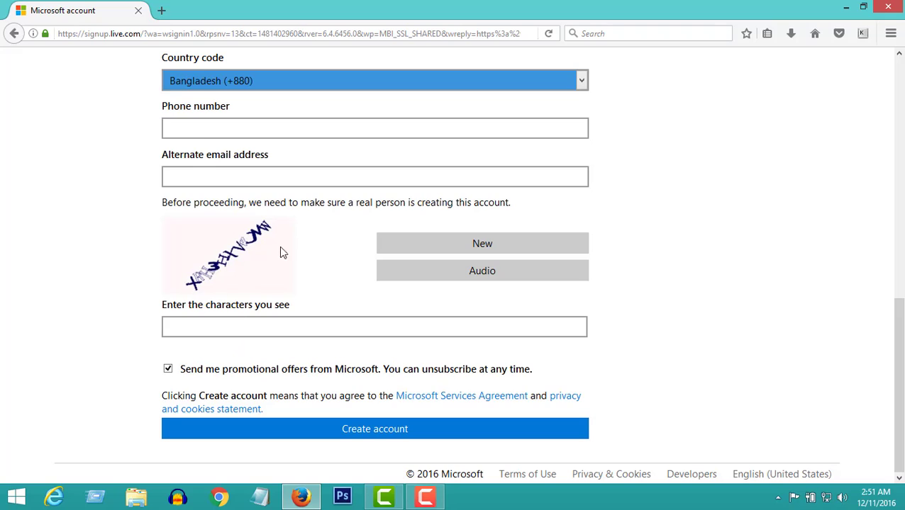
left_click(209, 130)
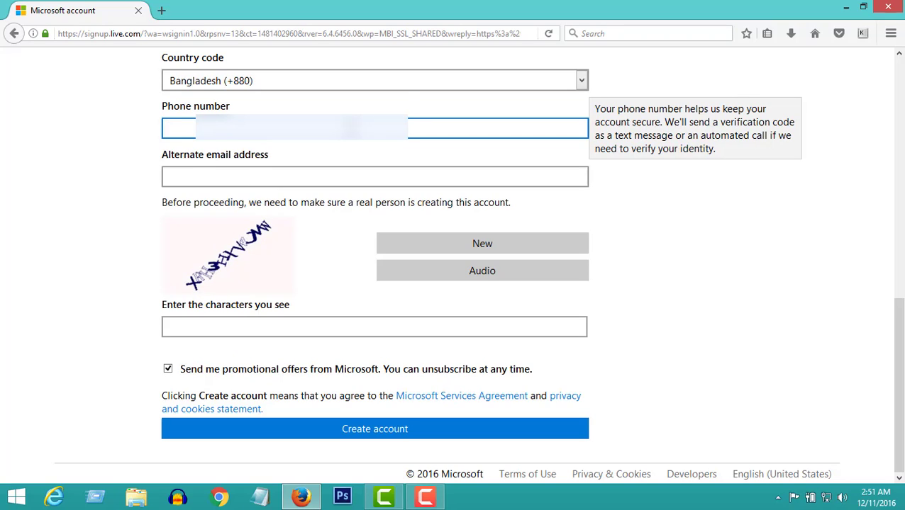
type("18254")
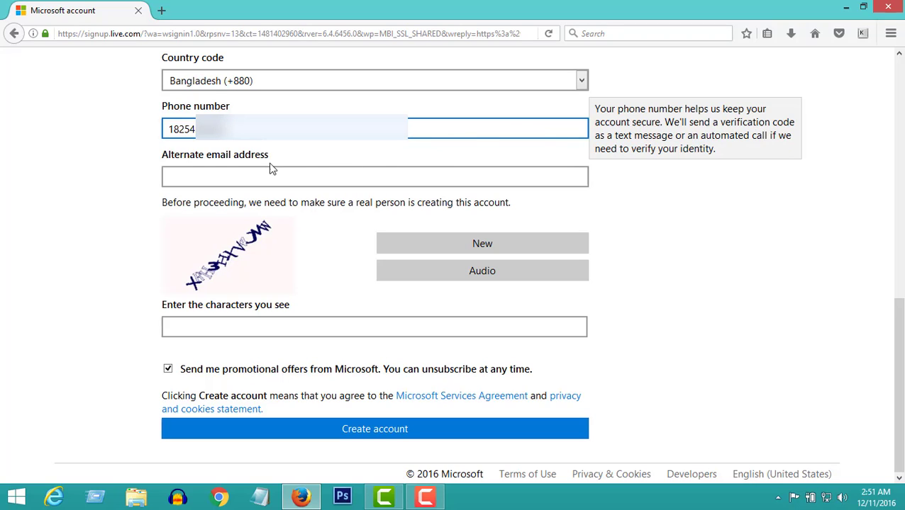
left_click(251, 170)
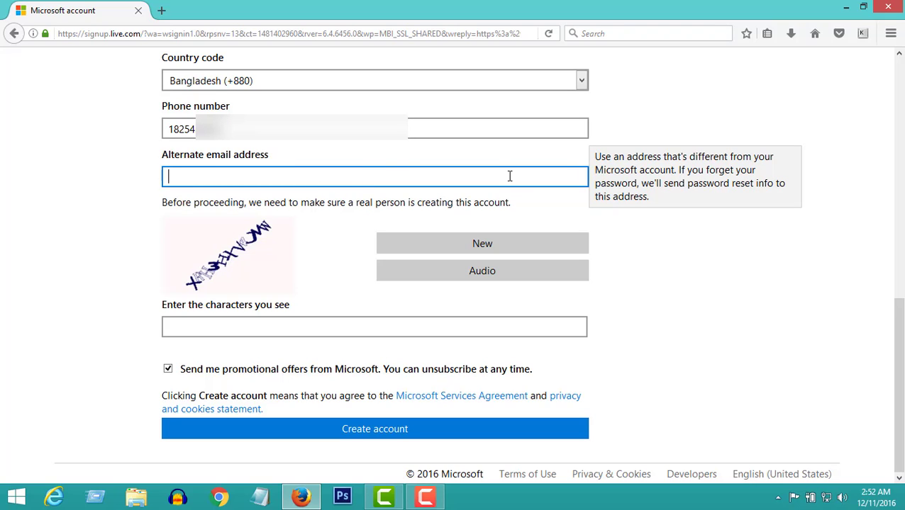
Enter the recovery alternate email address and move on to the security check box.
type("nl")
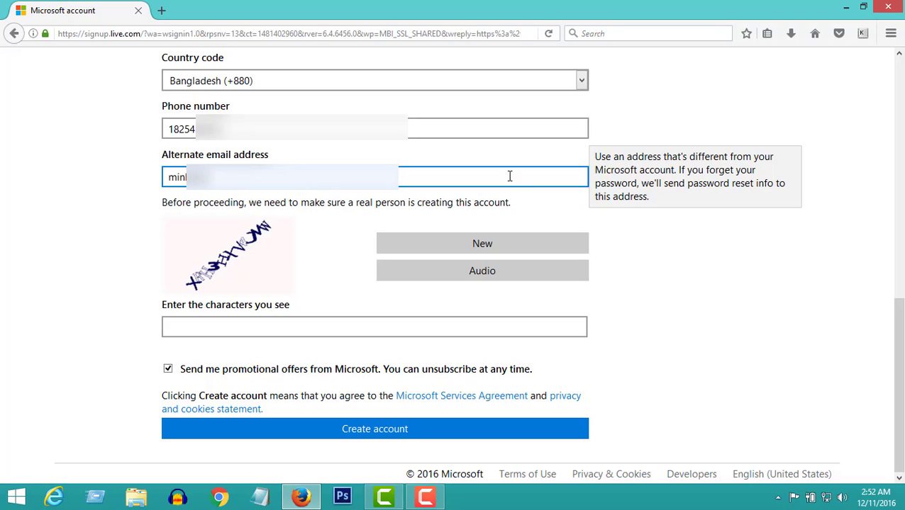
type("??????")
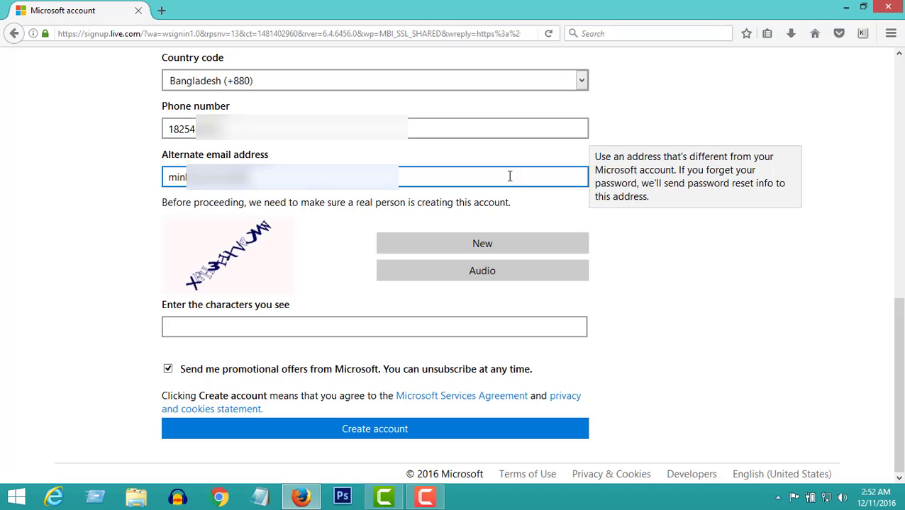
type("?????")
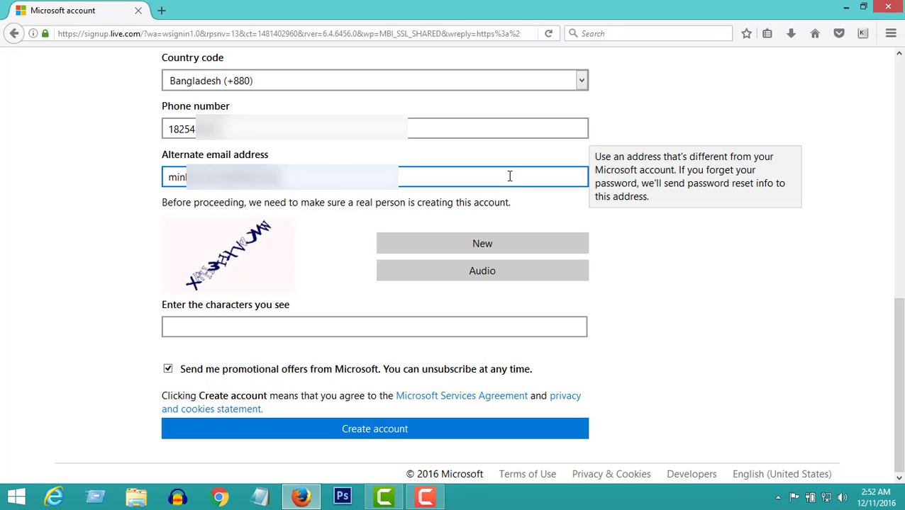
type("??")
left_click(610, 254)
left_click(389, 329)
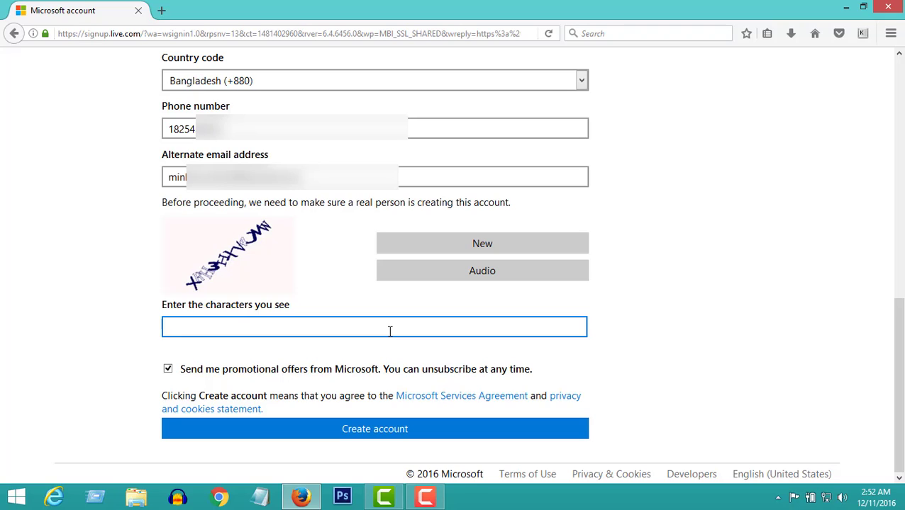
Select the security check box to enter the characters shown in the picture.
left_click_drag(170, 309, 289, 309)
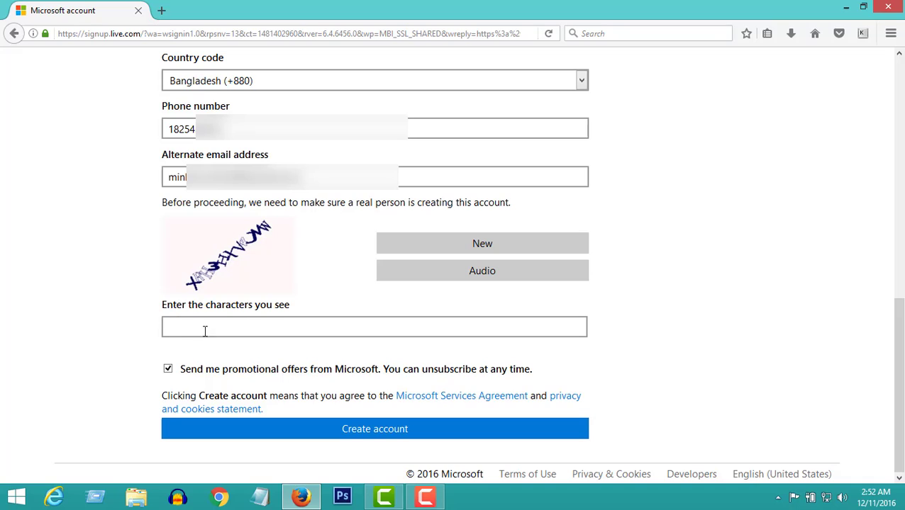
left_click(205, 331)
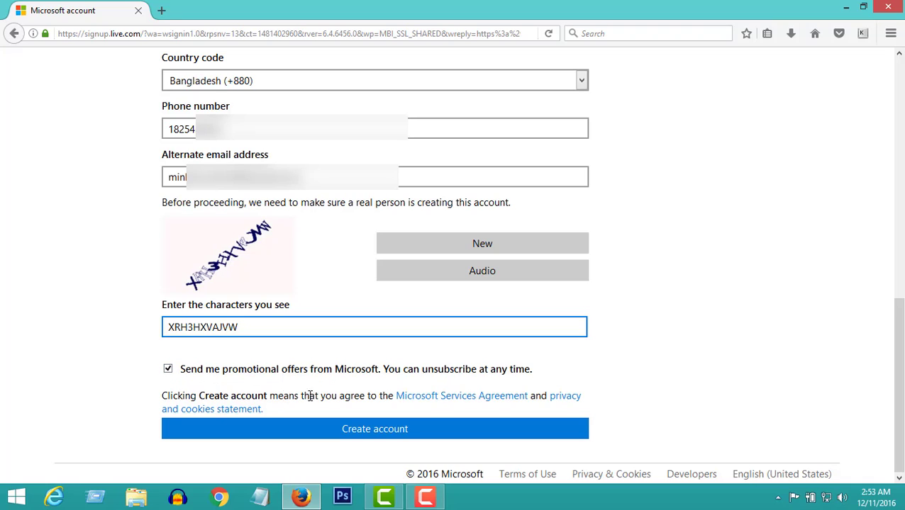
Submit the form with Create account and dismiss Firefox's save-login prompt.
left_click(362, 434)
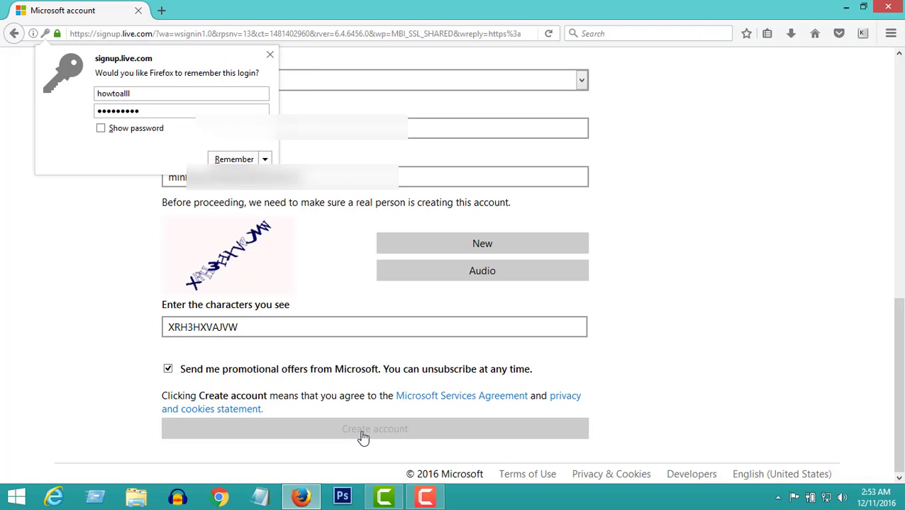
left_click(269, 54)
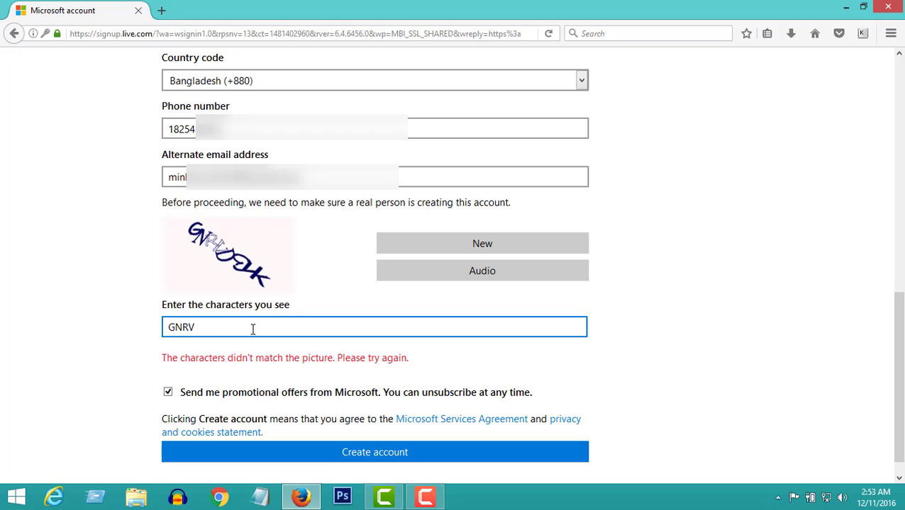
Finish the new security characters, resubmit Create account, and dismiss the save-login prompt.
type("DGYK")
left_click(366, 455)
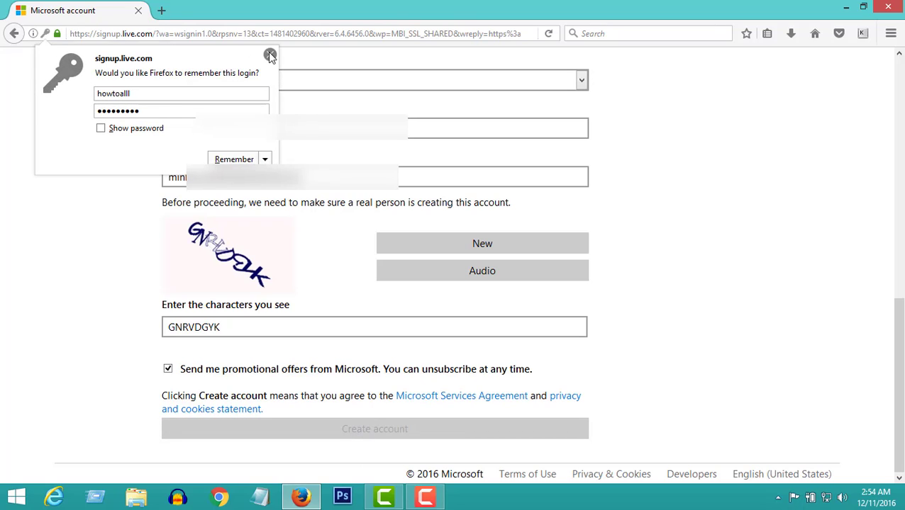
left_click(277, 69)
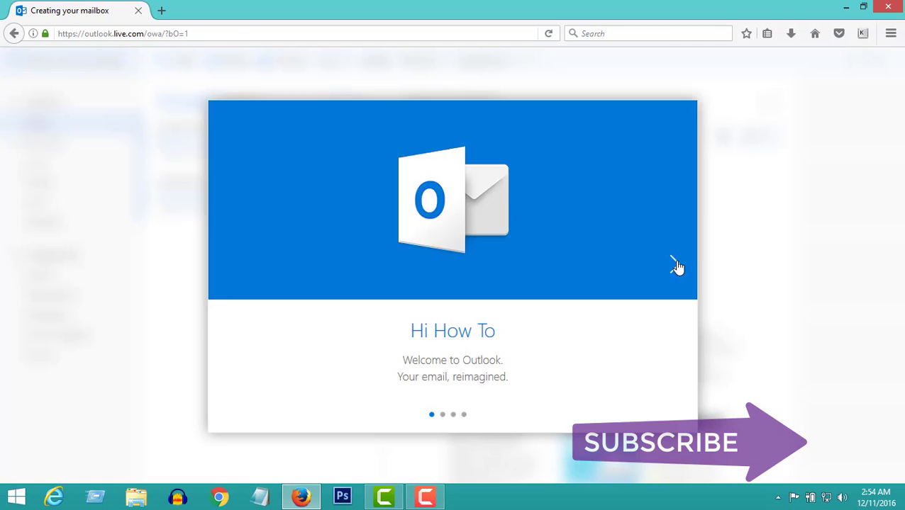
Keep English (United States) and Pacific Time in the language and time zone setup, then advance to themes.
left_click(675, 267)
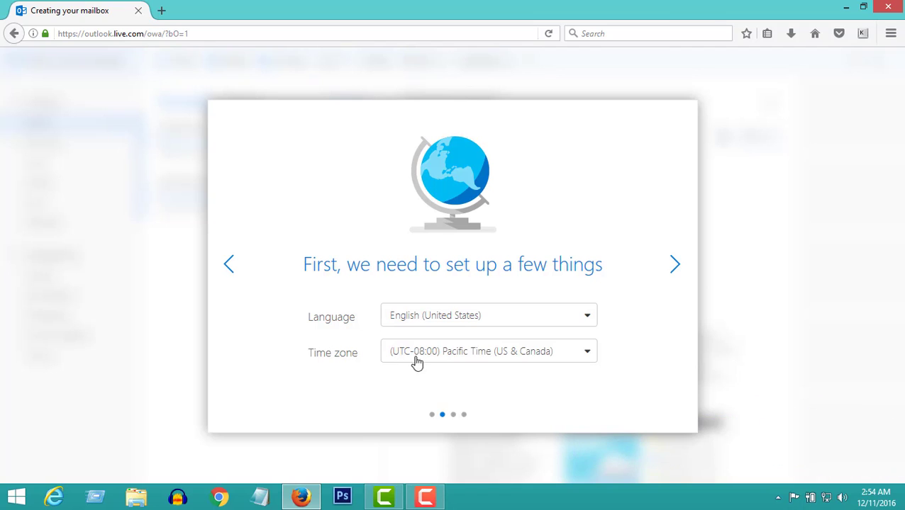
left_click(506, 359)
scroll(484, 376, "up", 3)
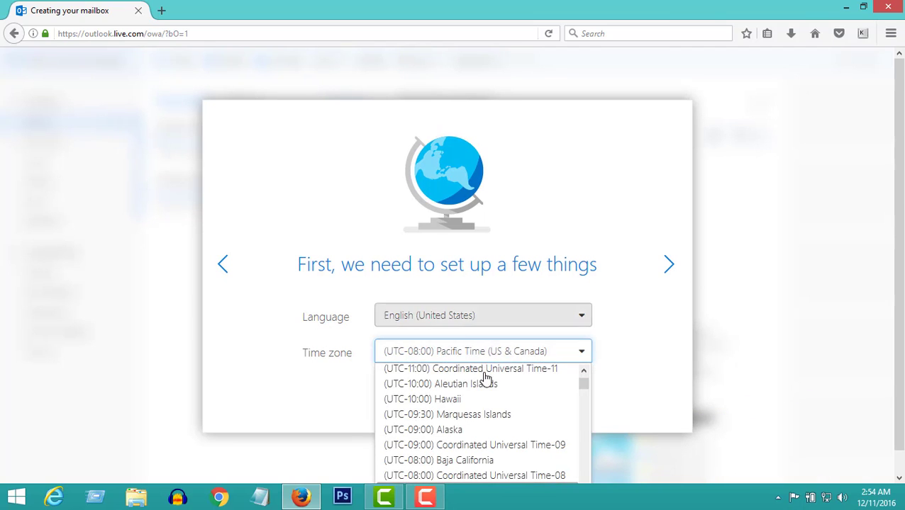
left_click(652, 378)
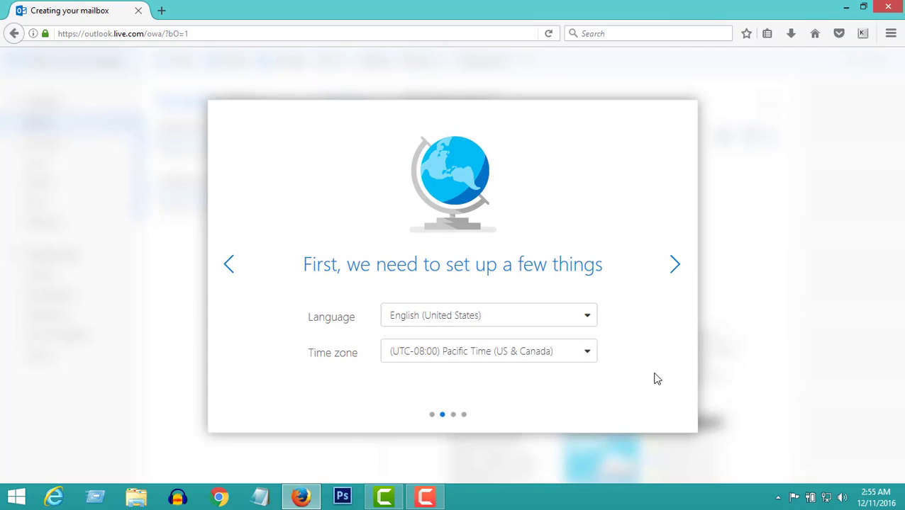
left_click(675, 269)
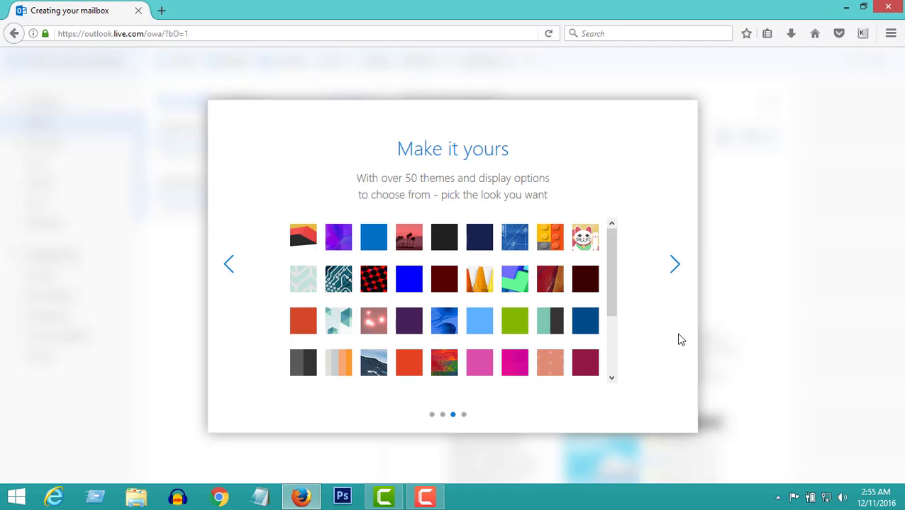
Accept the default theme and Default signature to finish mailbox setup.
left_click(675, 269)
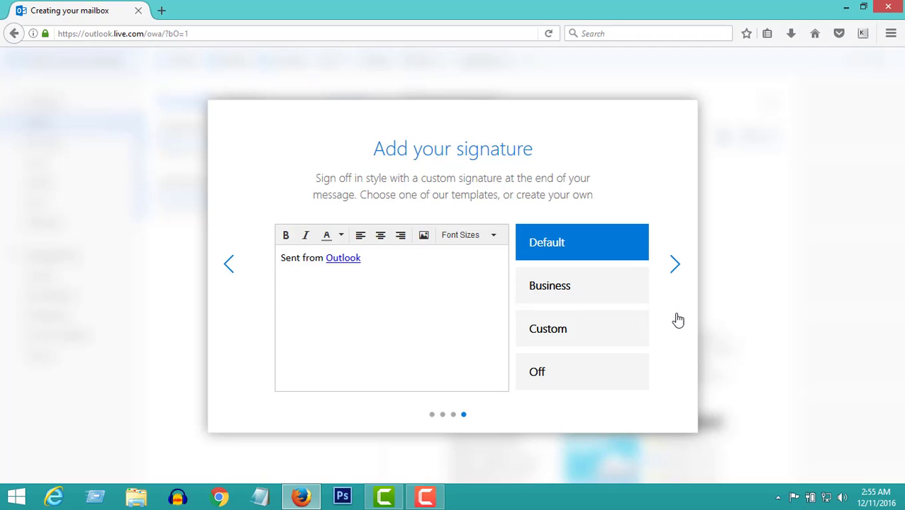
left_click(671, 268)
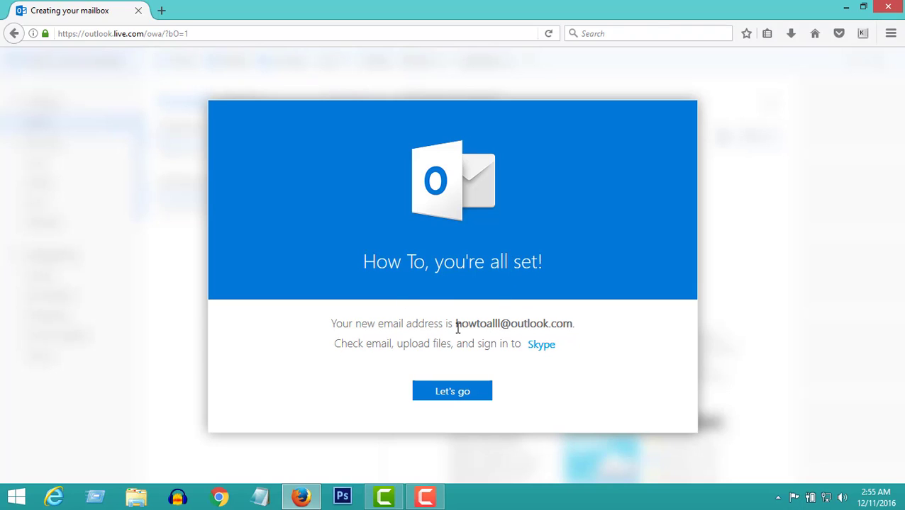
Highlight the new email address, then choose Let's go to load Outlook Mail.
left_click_drag(457, 328, 573, 324)
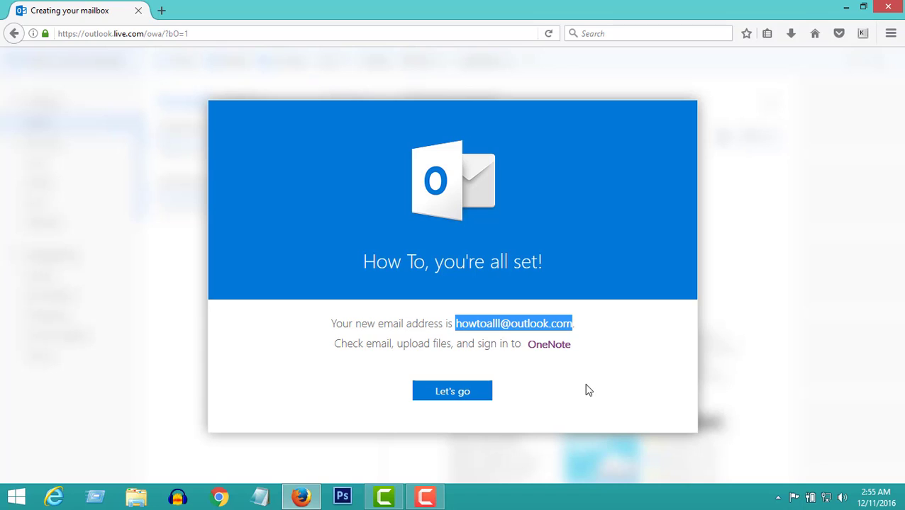
left_click(459, 393)
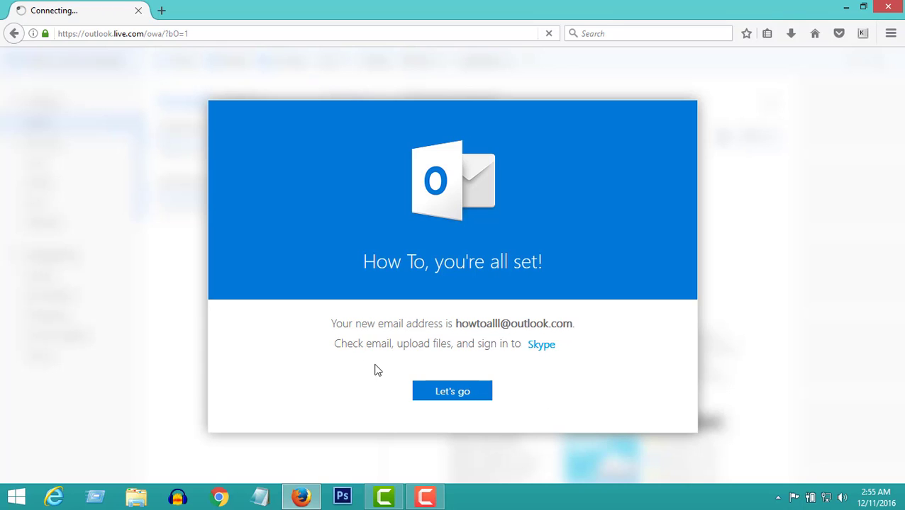